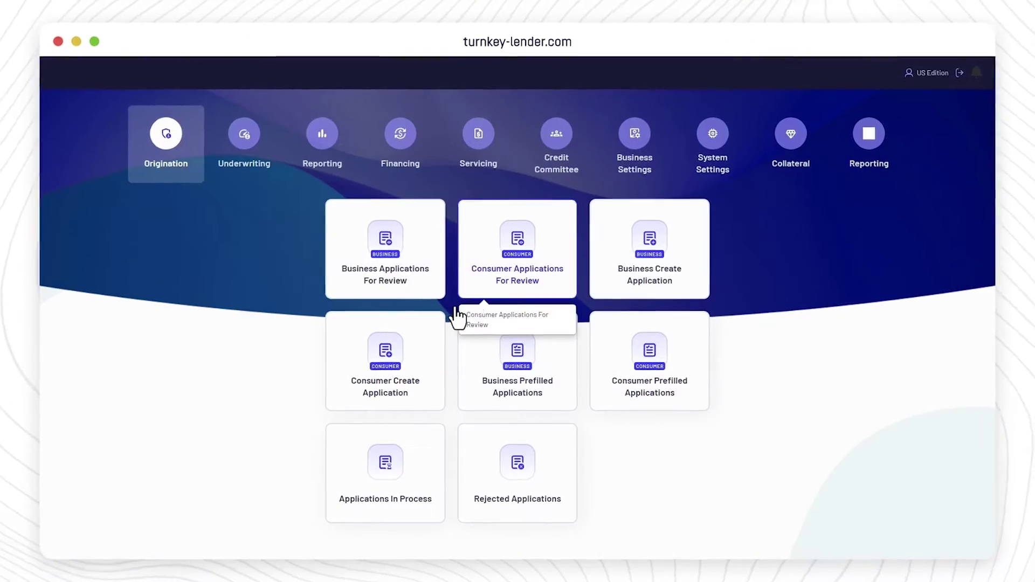
Open the 36-month home improvement application from Consumer Applications For Review
left_click(521, 291)
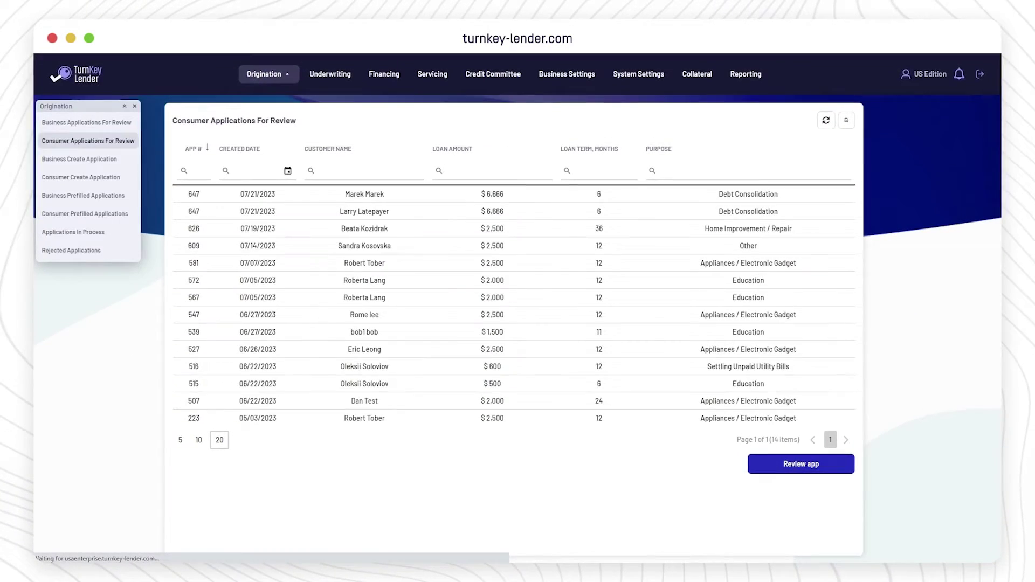
left_click(462, 233)
left_click(784, 465)
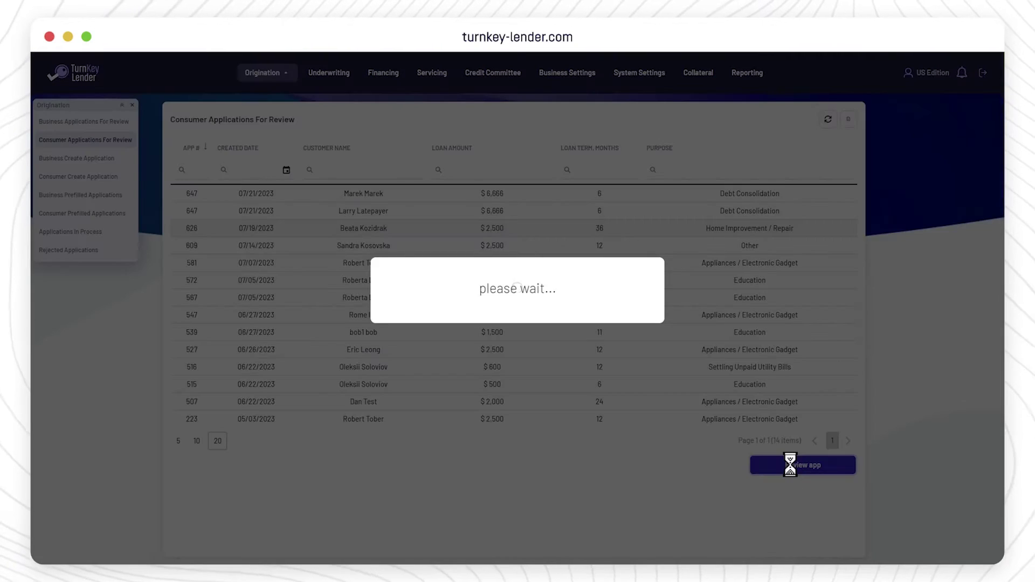
Check the applicant's employment details and uploaded documents, then look at both again
left_click(276, 155)
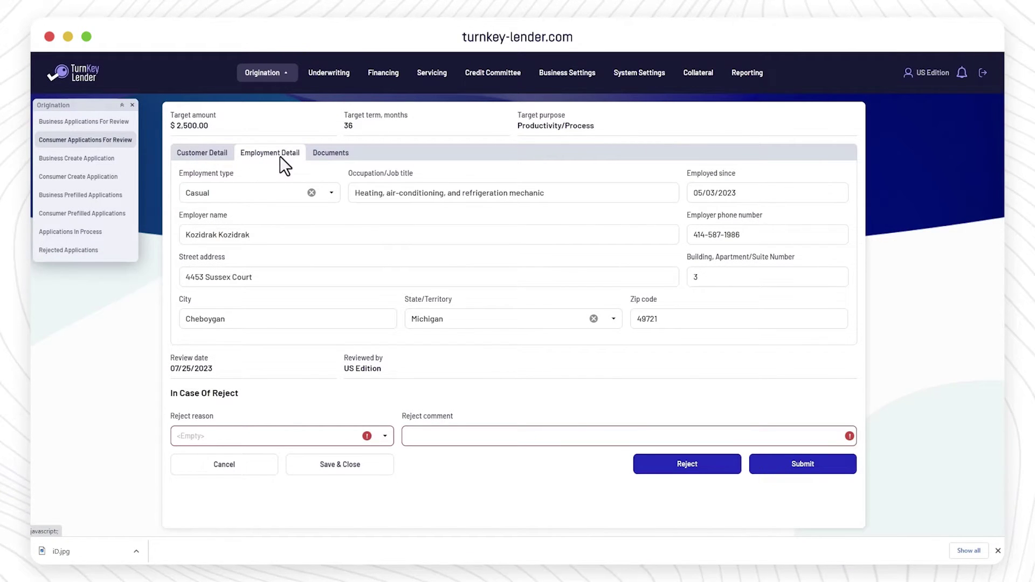
left_click(333, 156)
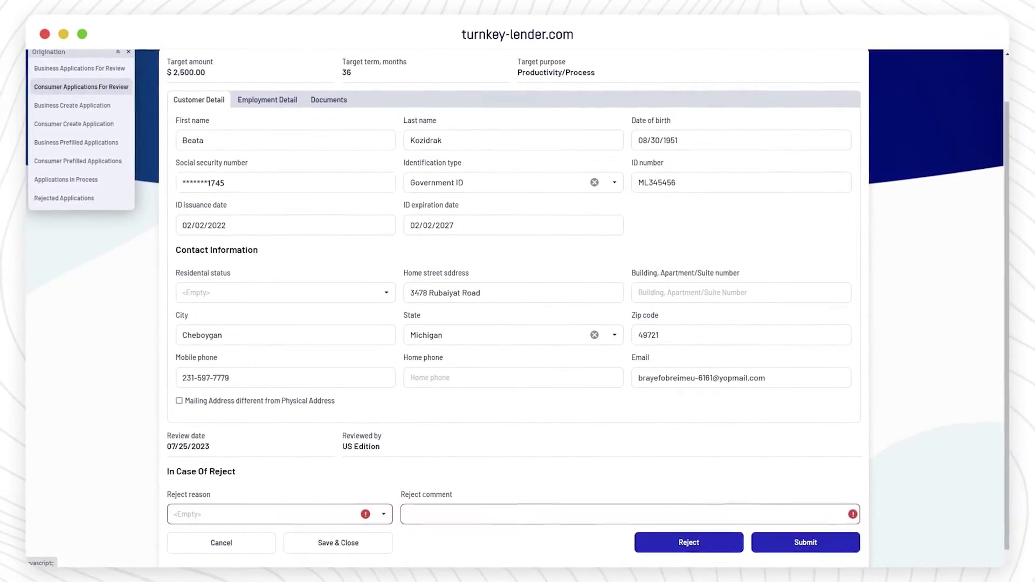
scroll(512, 302, "up", 1)
left_click(277, 159)
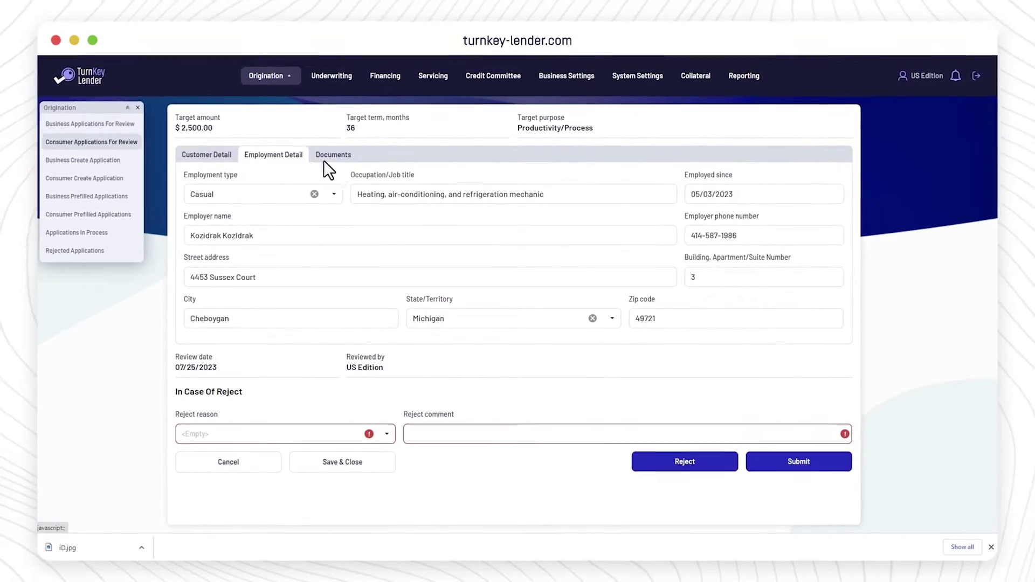
left_click(337, 158)
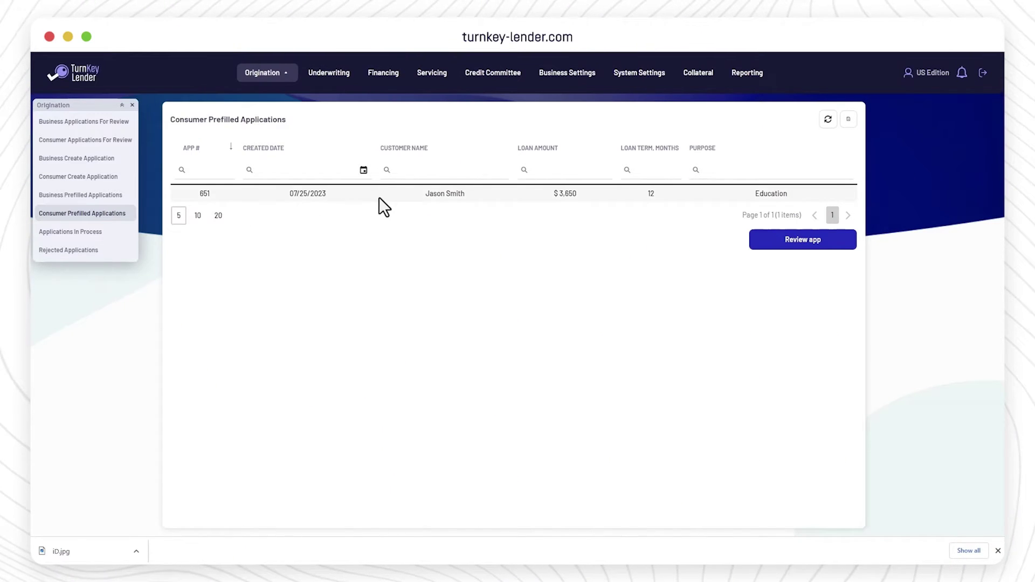
Submit prefilled application 651, then view the Applications In Process list
left_click(815, 241)
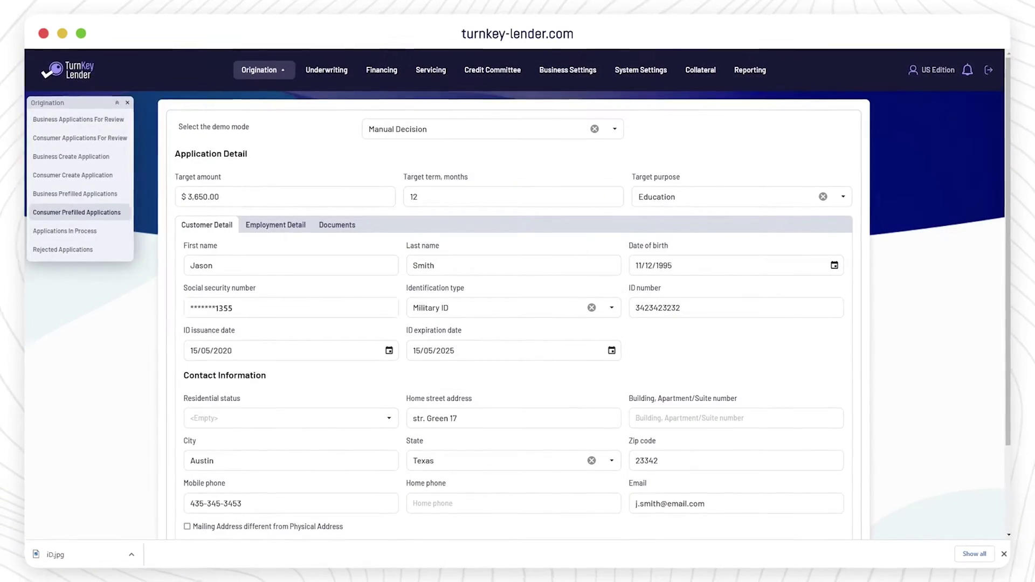
scroll(517, 291, "down", 2)
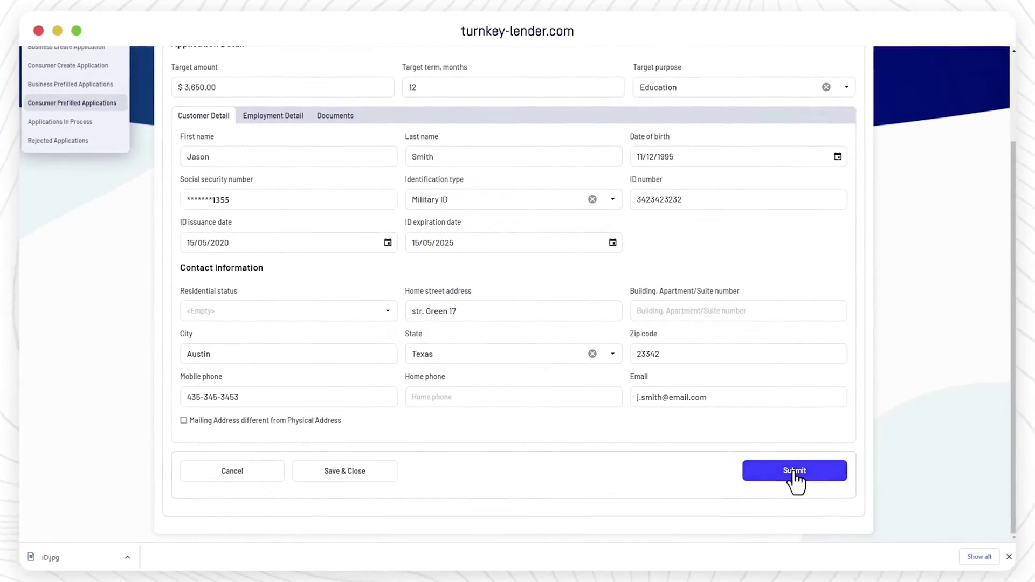
left_click(795, 471)
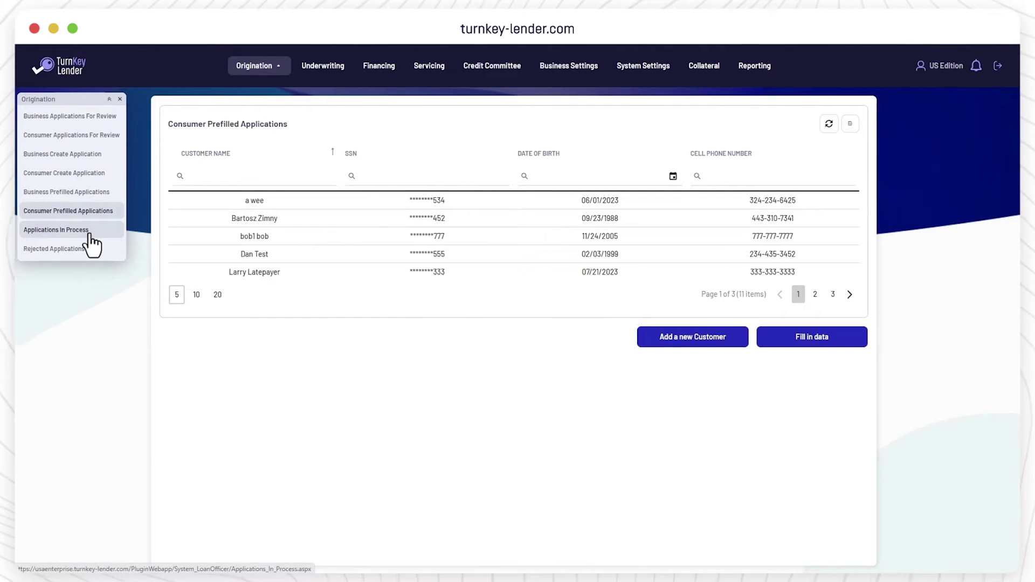
left_click(55, 230)
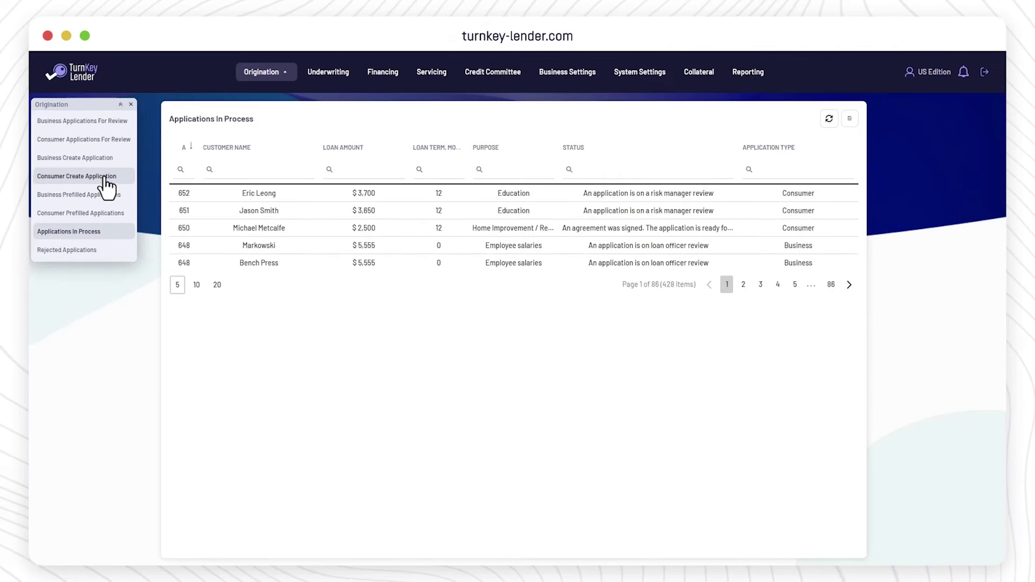
Submit a $3,500 home improvement application for a new customer, choose the 11 + Consumer Product offer, and go to Underwriting
left_click(99, 177)
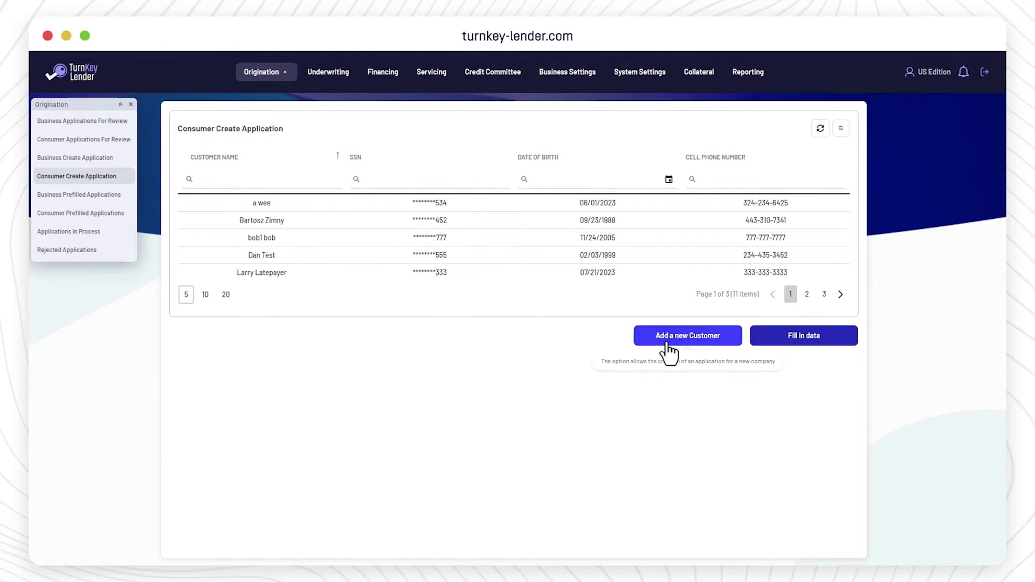
left_click(669, 346)
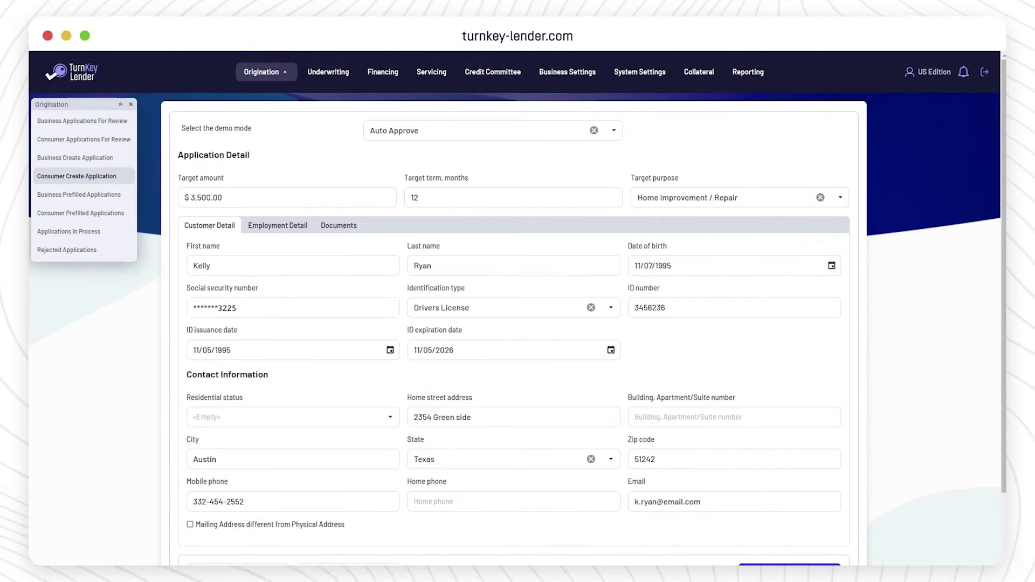
scroll(462, 481, "down", 3)
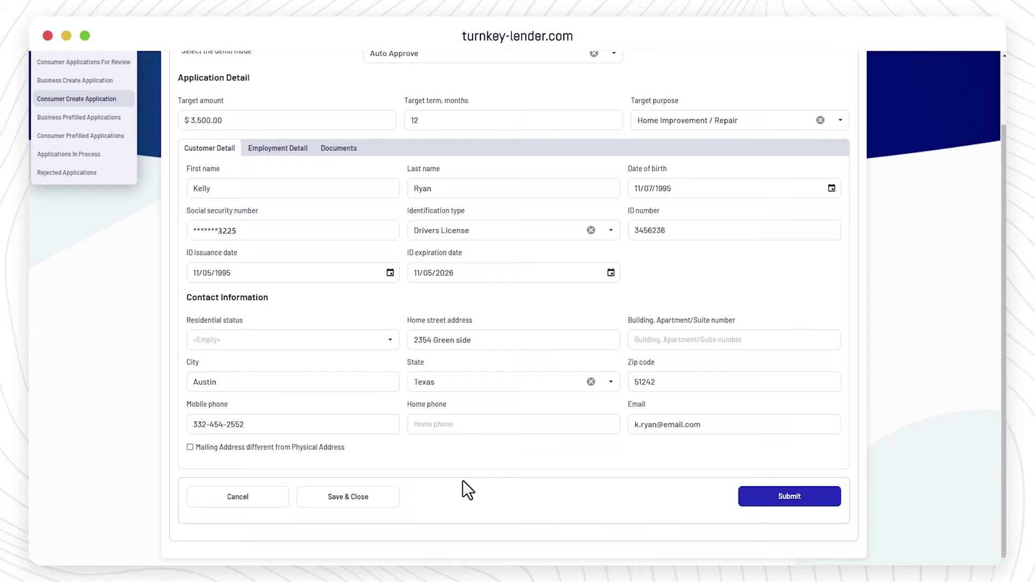
left_click(765, 497)
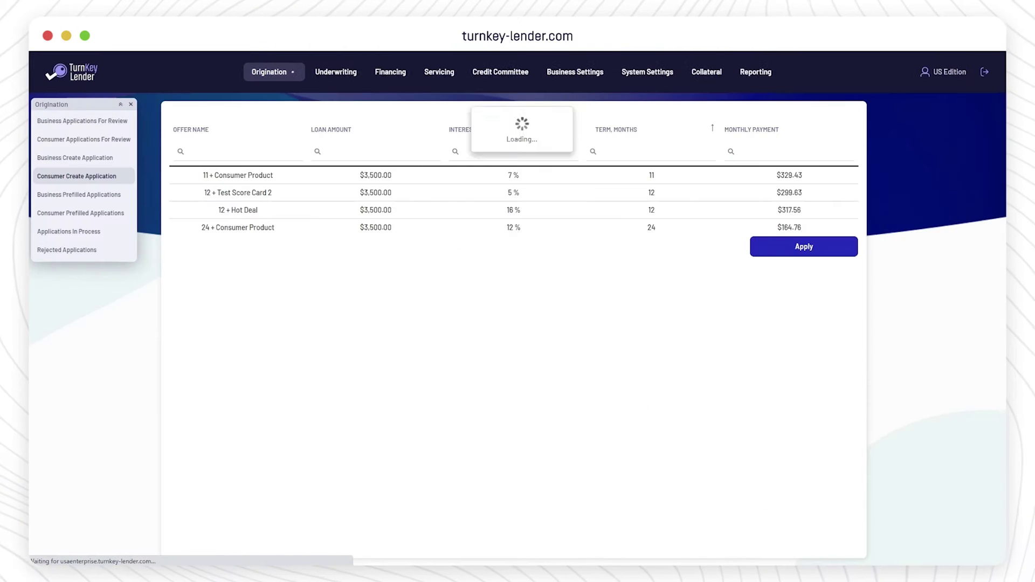
left_click(421, 176)
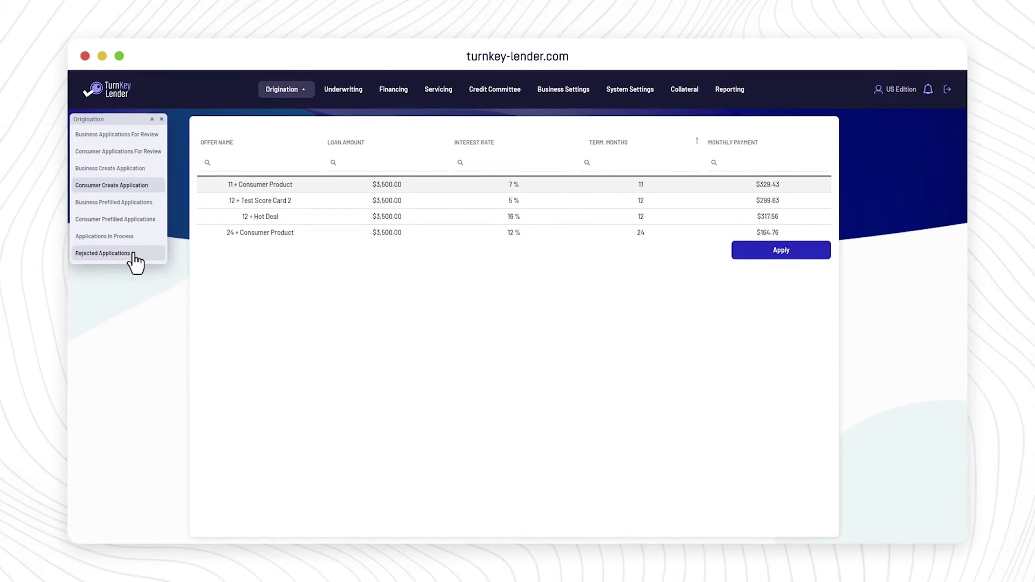
left_click(113, 254)
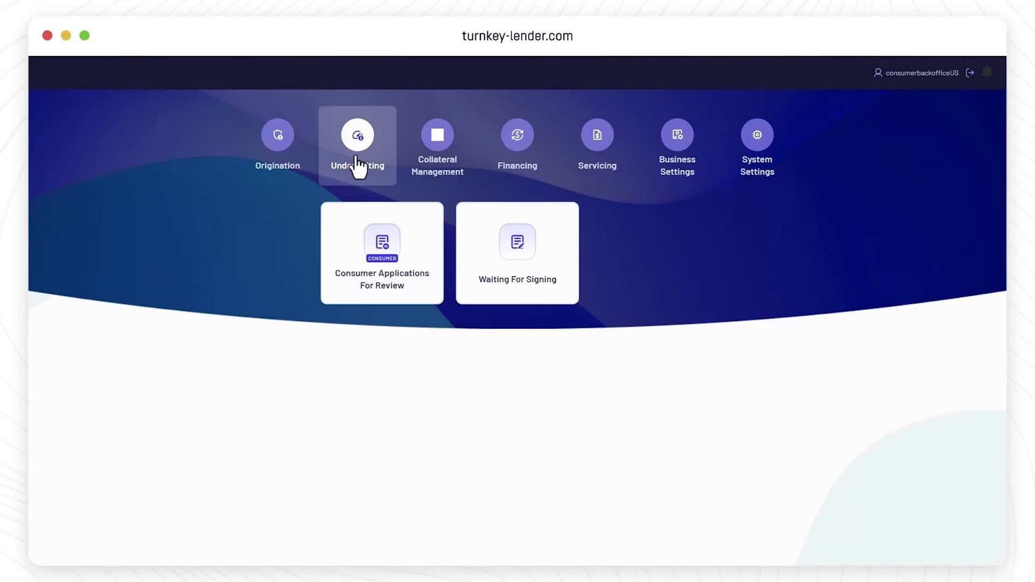
Open application 35 for risk review and check its customer, employment and document details
left_click(392, 246)
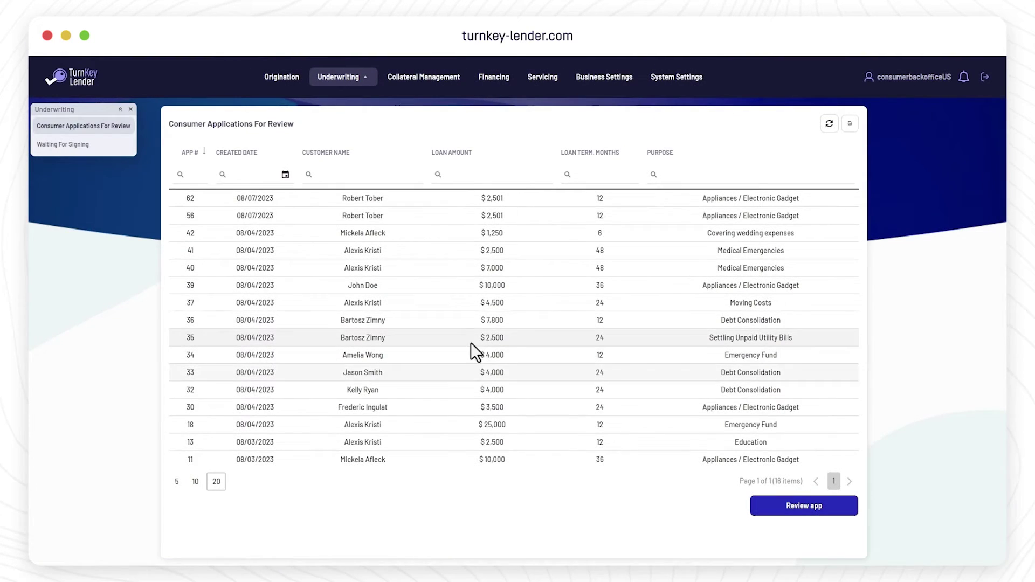
left_click(775, 508)
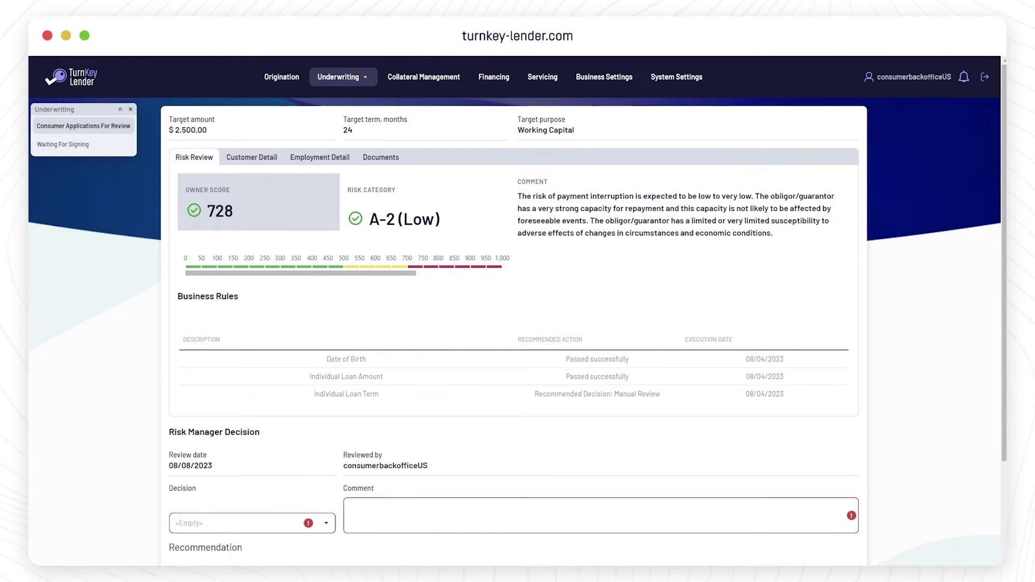
scroll(515, 324, "down", 3)
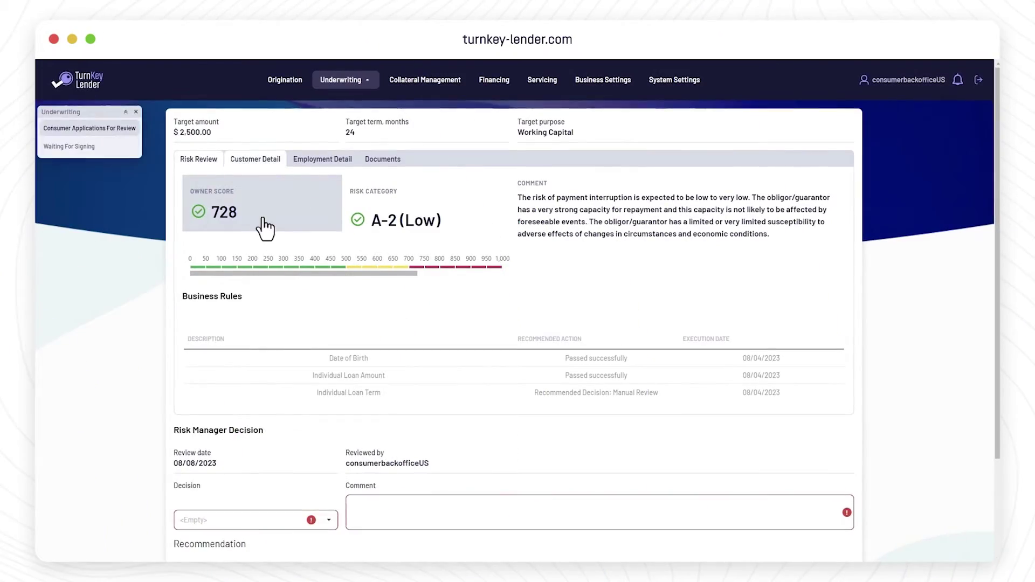
left_click(238, 160)
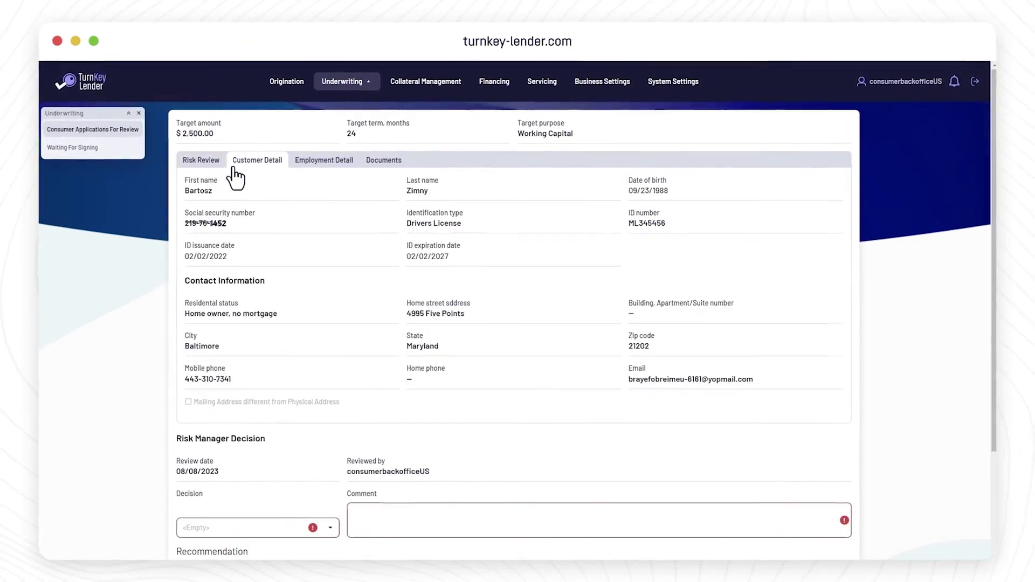
left_click(330, 165)
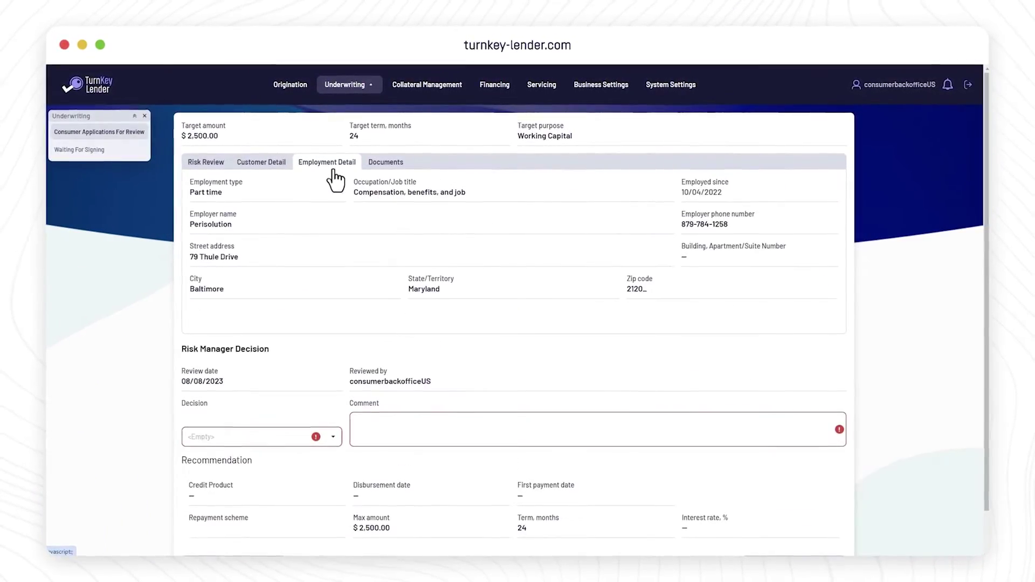
left_click(397, 170)
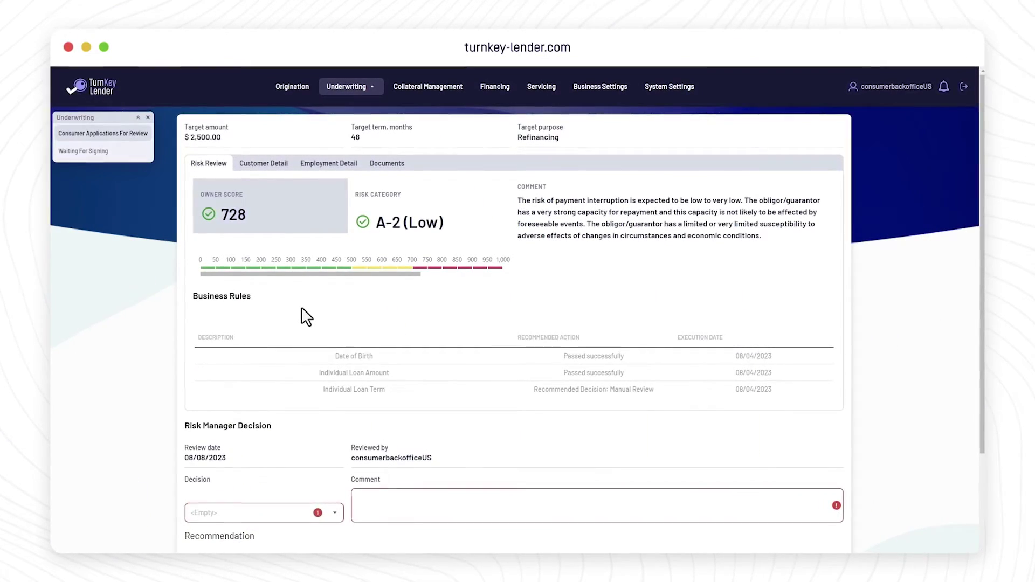
Set the risk decision to Approve and recommend Consumer Product
scroll(300, 306, "down", 3)
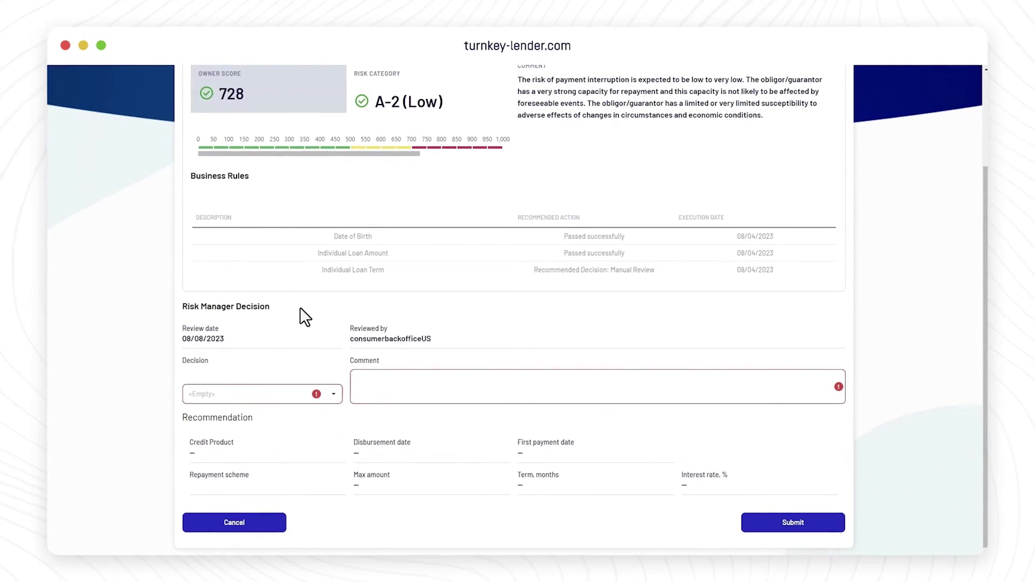
left_click(338, 395)
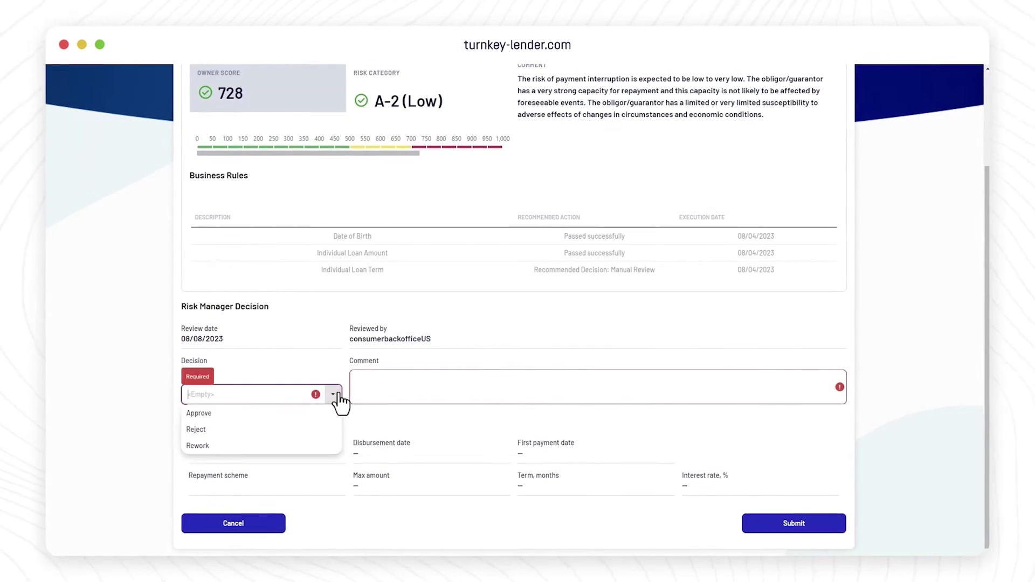
left_click(292, 417)
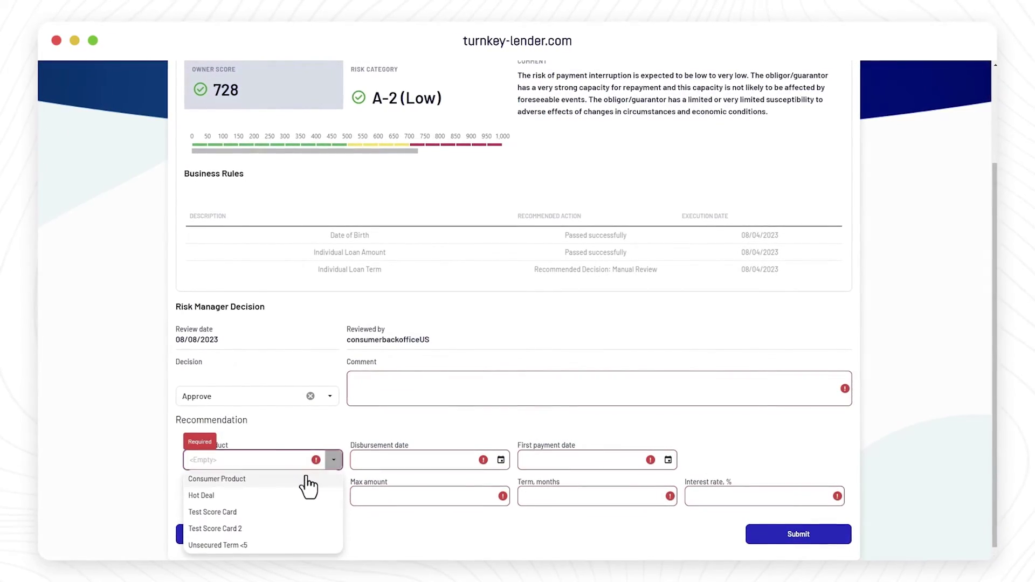
left_click(305, 479)
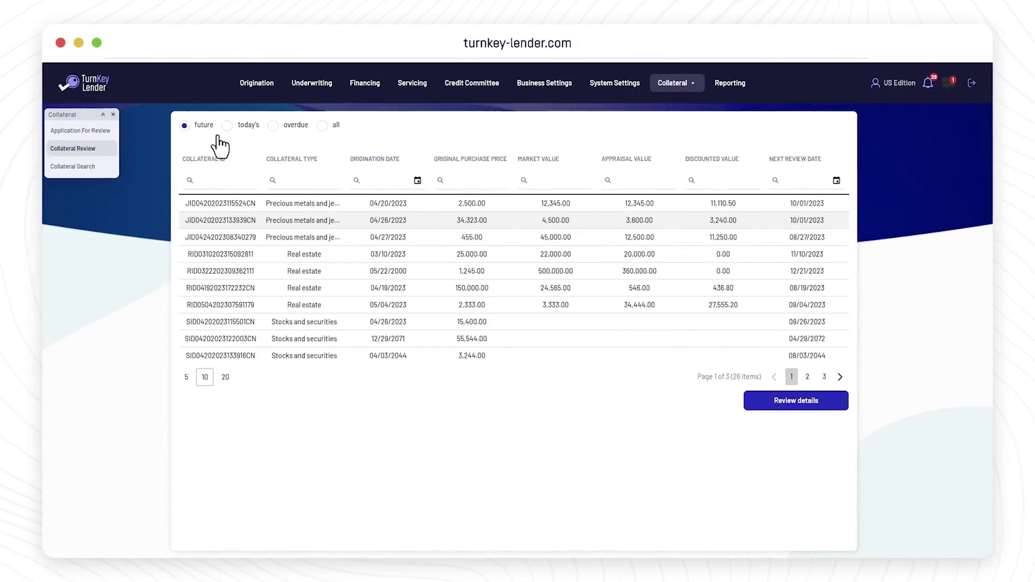
Filter collateral by today, overdue and all, then view the Austin vacant-land property's previous reviews
left_click(226, 126)
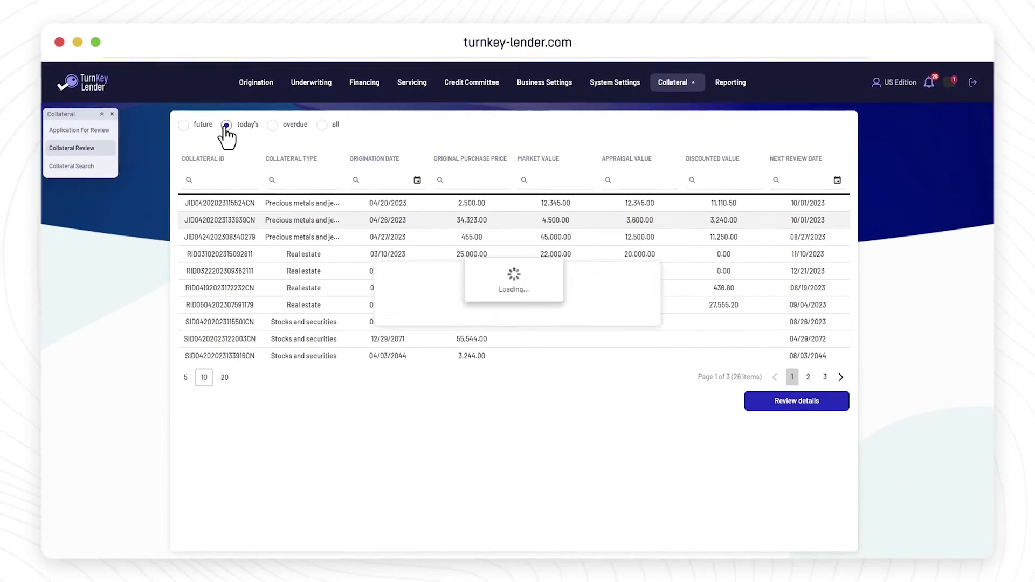
left_click(271, 125)
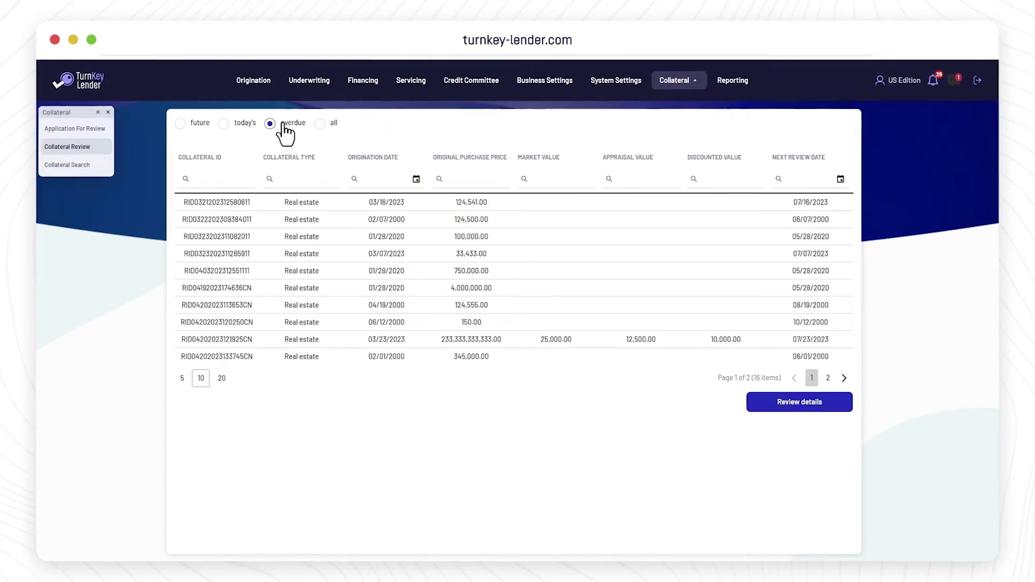
left_click(319, 123)
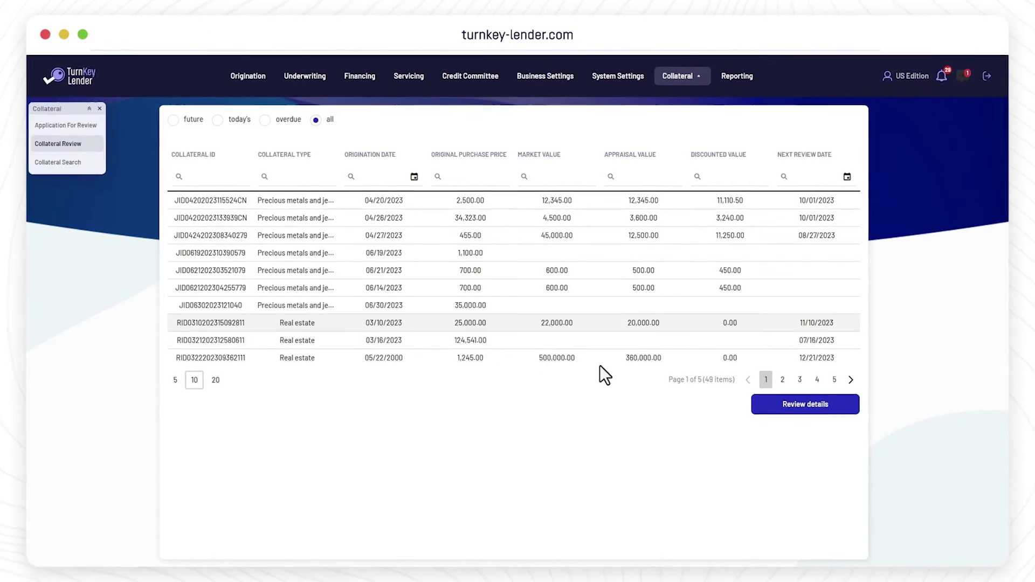
left_click(834, 411)
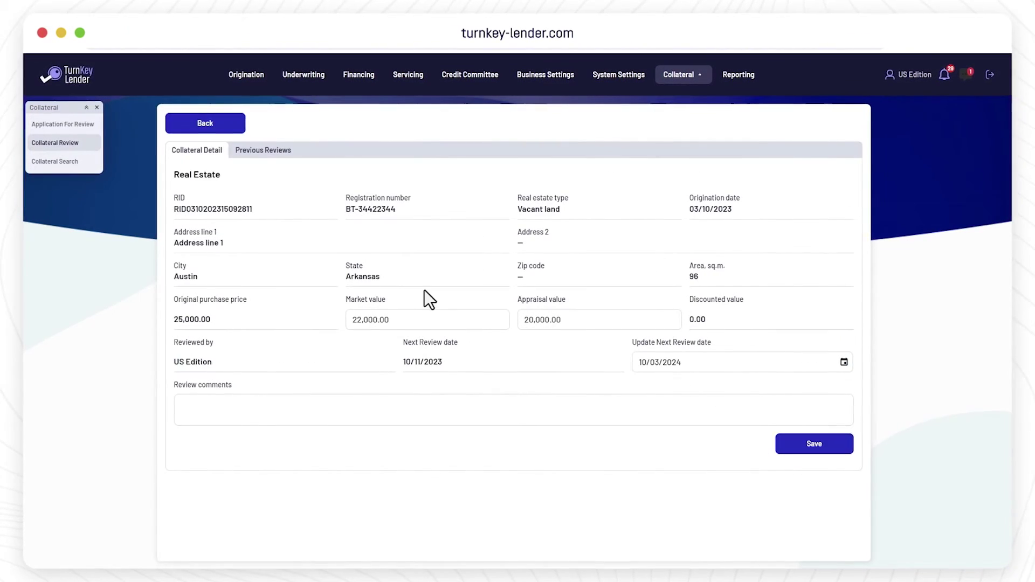
left_click(269, 155)
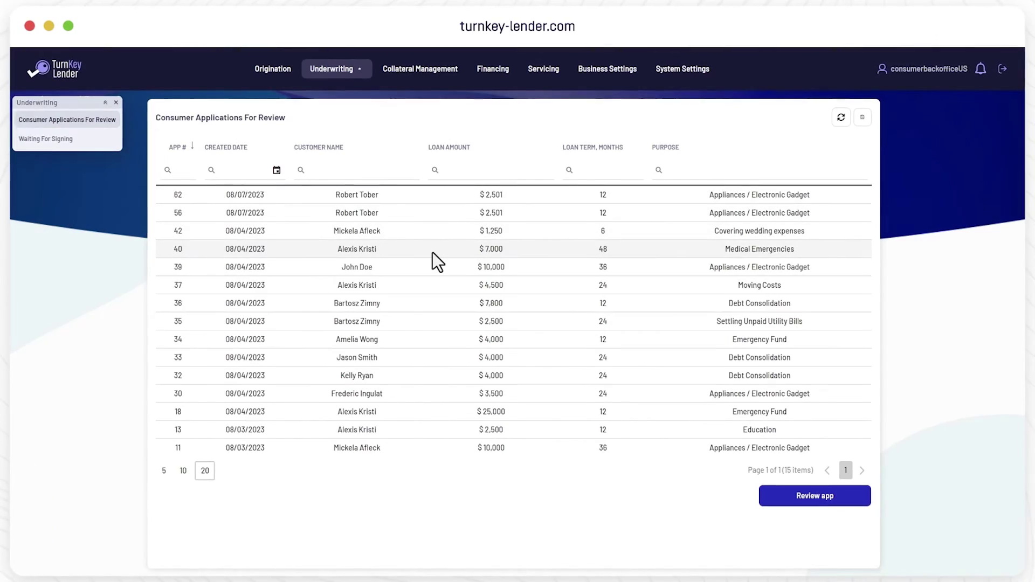
Open application 40 for risk review and set the decision to Reject
left_click(779, 506)
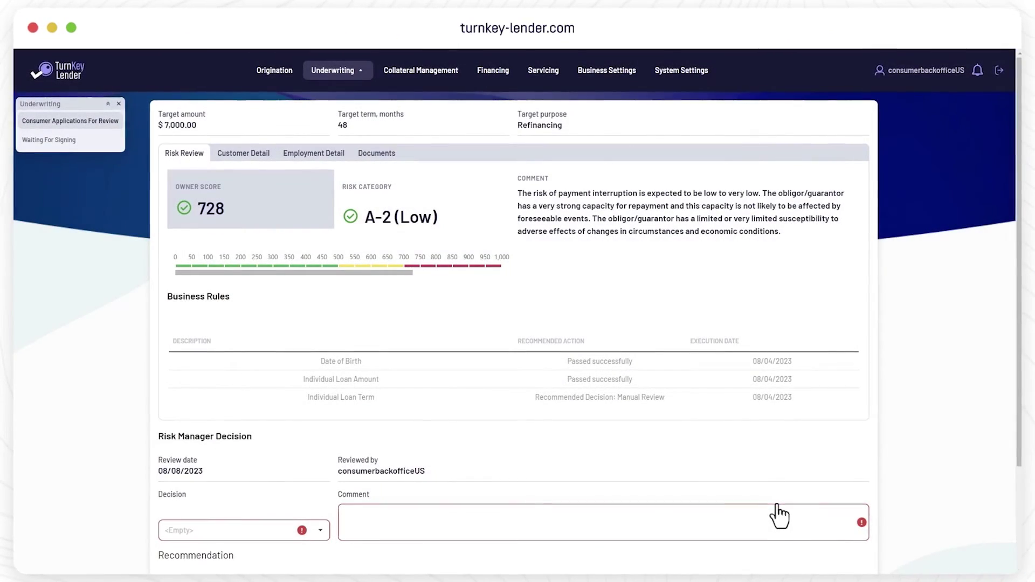
scroll(406, 428, "down", 3)
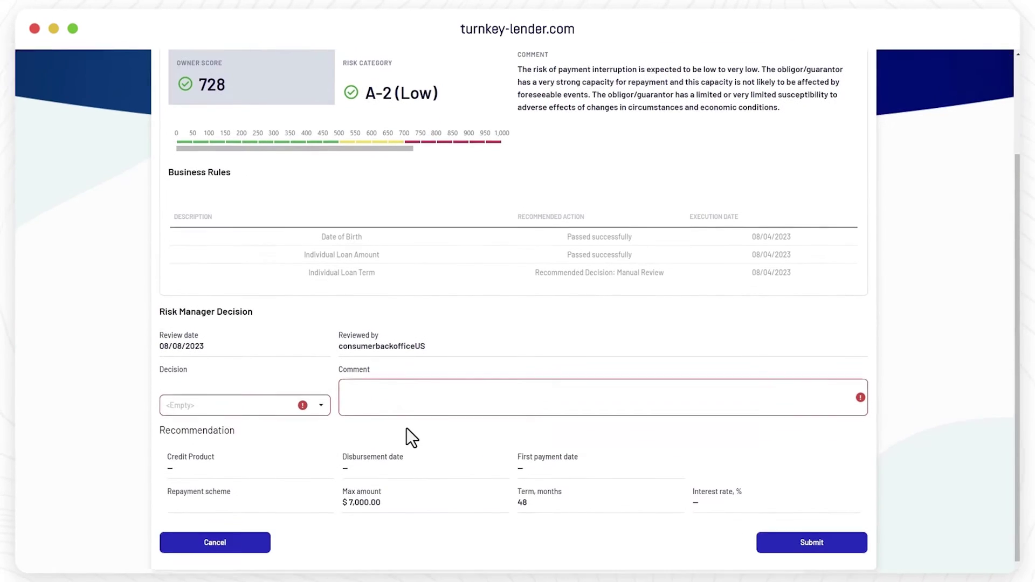
left_click(320, 402)
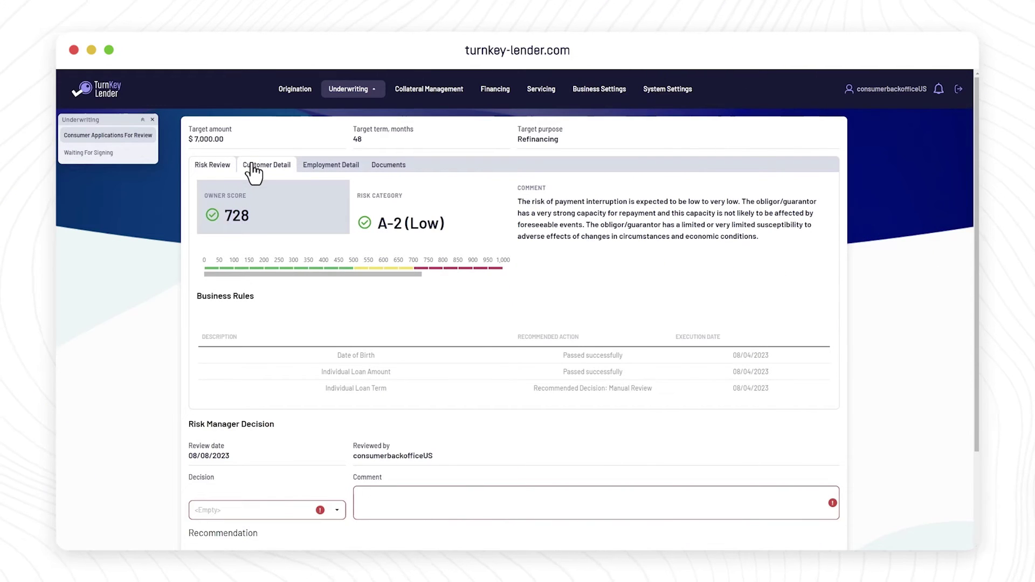
Check customer, employment and document details, then comment 'please add more documents'
left_click(253, 172)
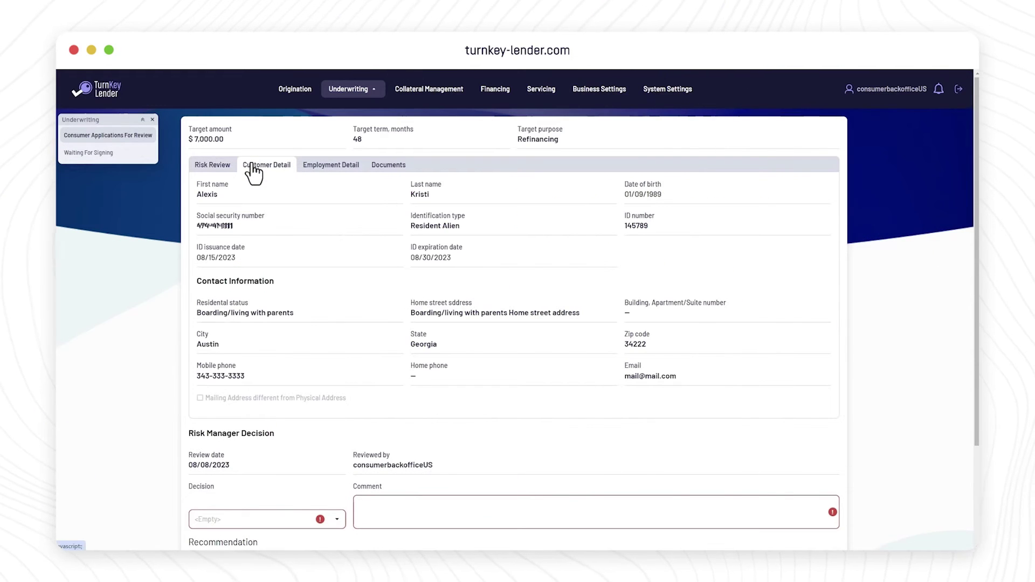
left_click(323, 180)
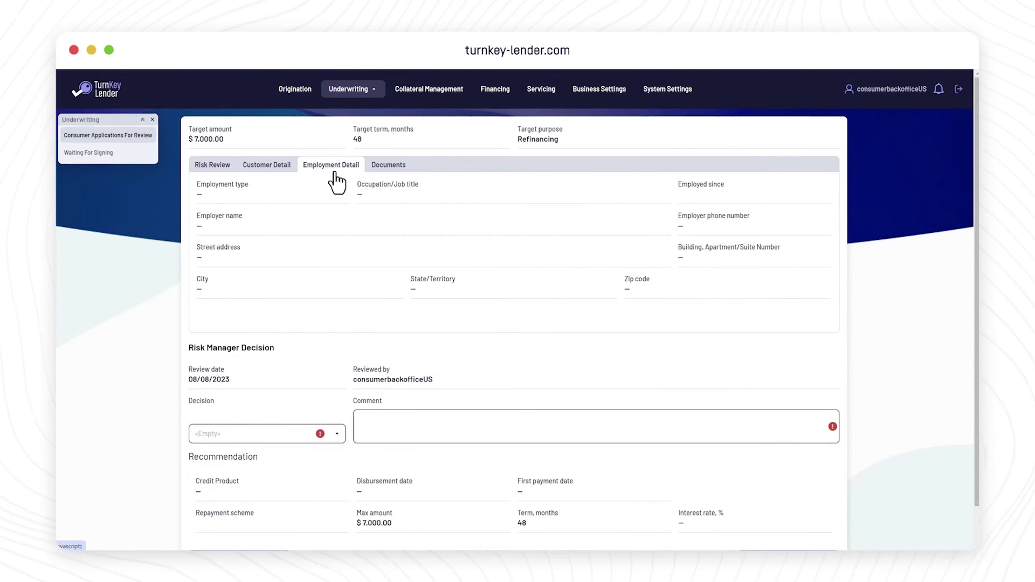
left_click(397, 172)
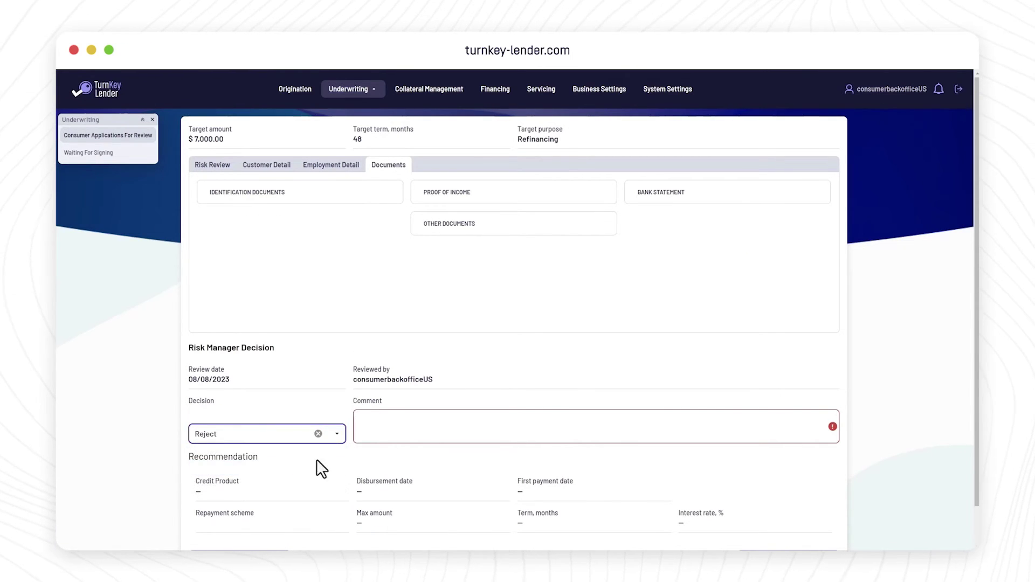
key("Tab")
type("please")
scroll(451, 467, "down", 2)
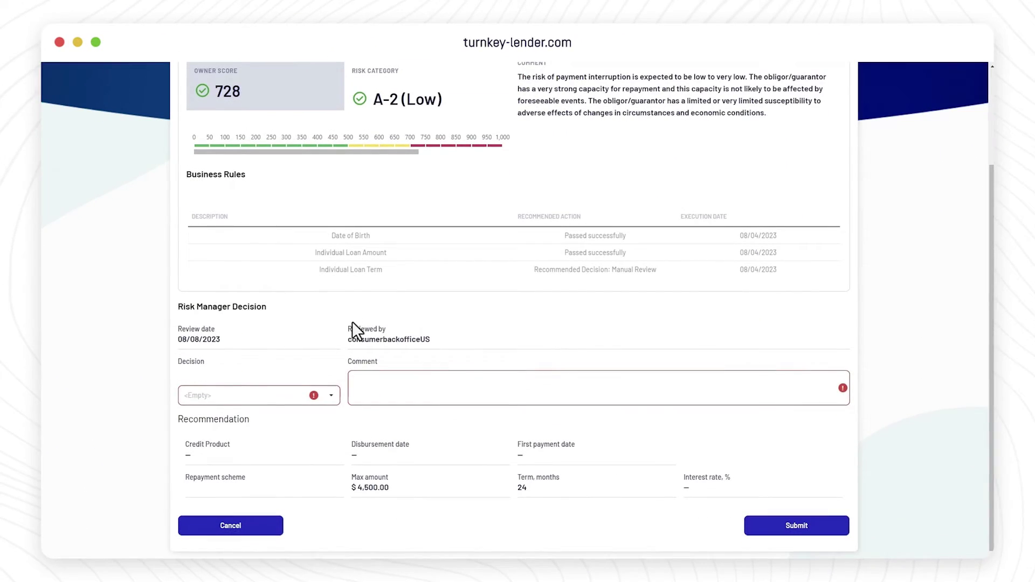
Approve the $4,500 application and recommend Consumer Product
left_click(331, 398)
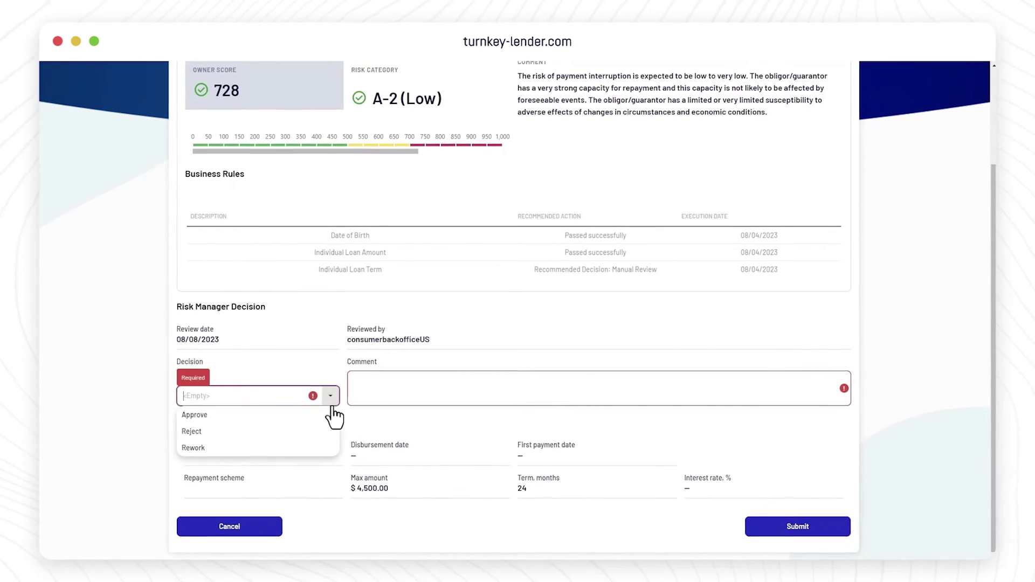
left_click(275, 417)
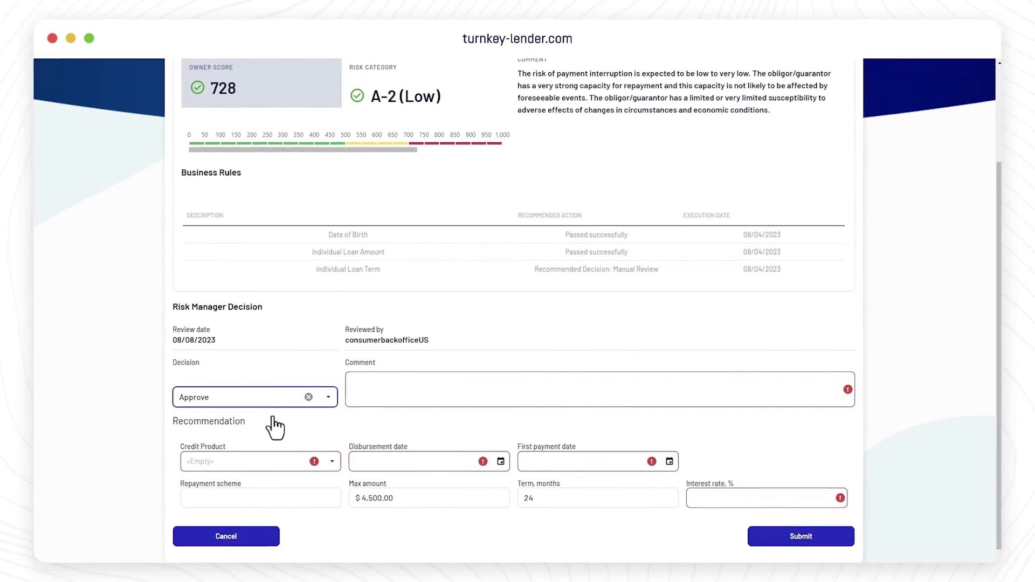
left_click(329, 462)
left_click(294, 483)
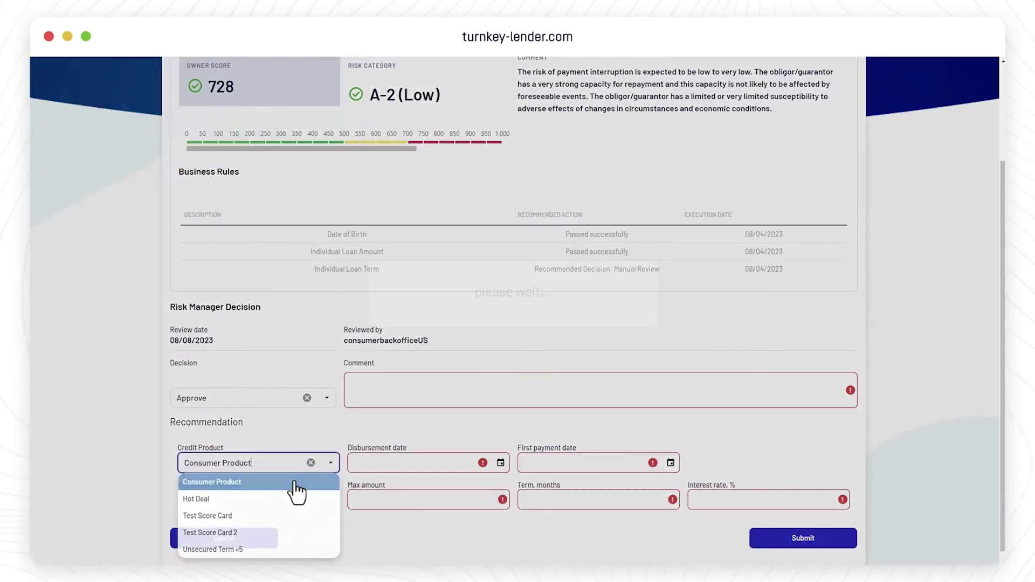
Set disbursement date 08/08/2023 and first payment date 08/24/2023
left_click(500, 464)
left_click(407, 368)
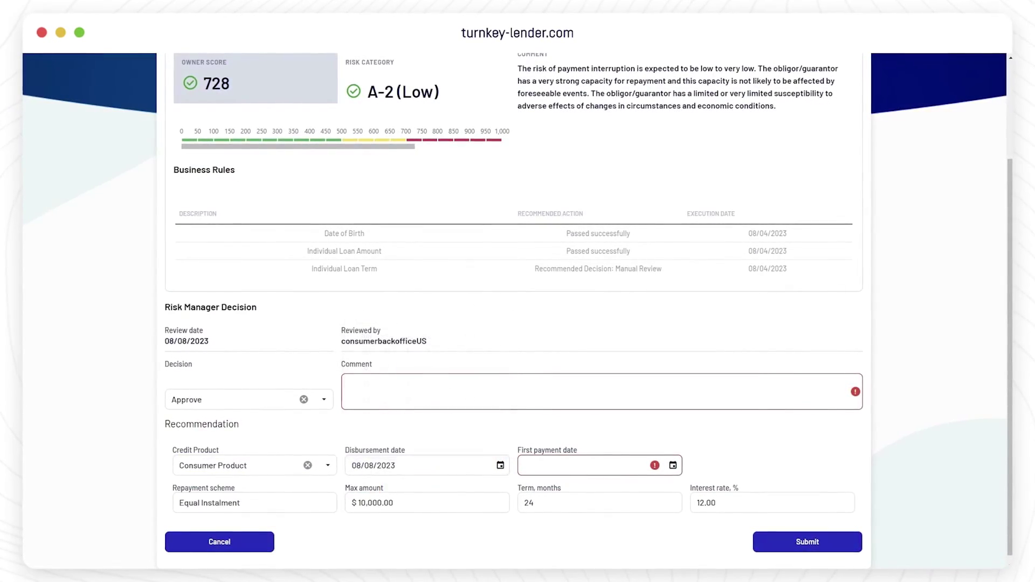
left_click(673, 467)
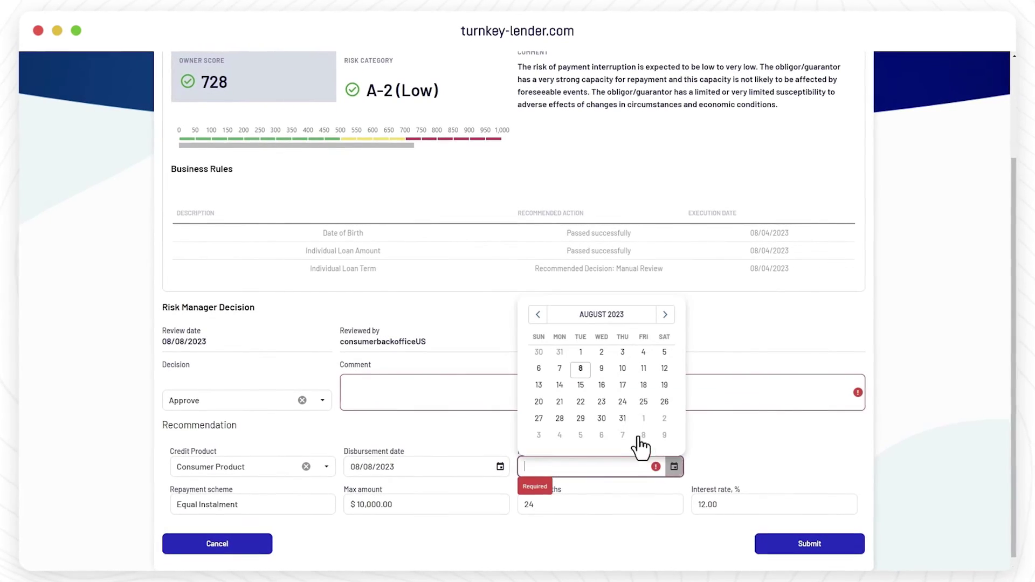
left_click(623, 406)
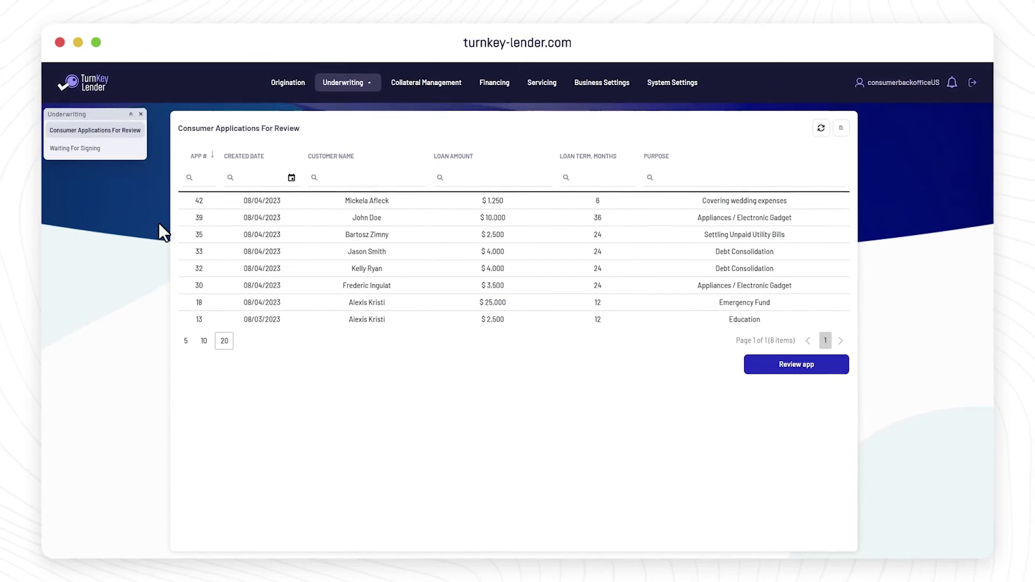
Open the $30,000 Trade & Logistic application from Waiting For Signing and view its application form
left_click(100, 151)
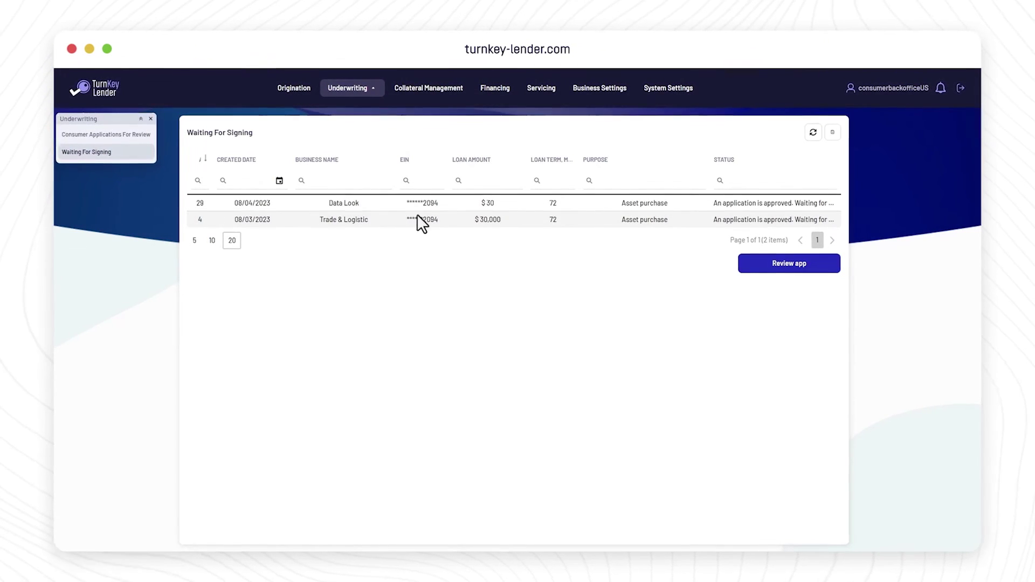
left_click(766, 258)
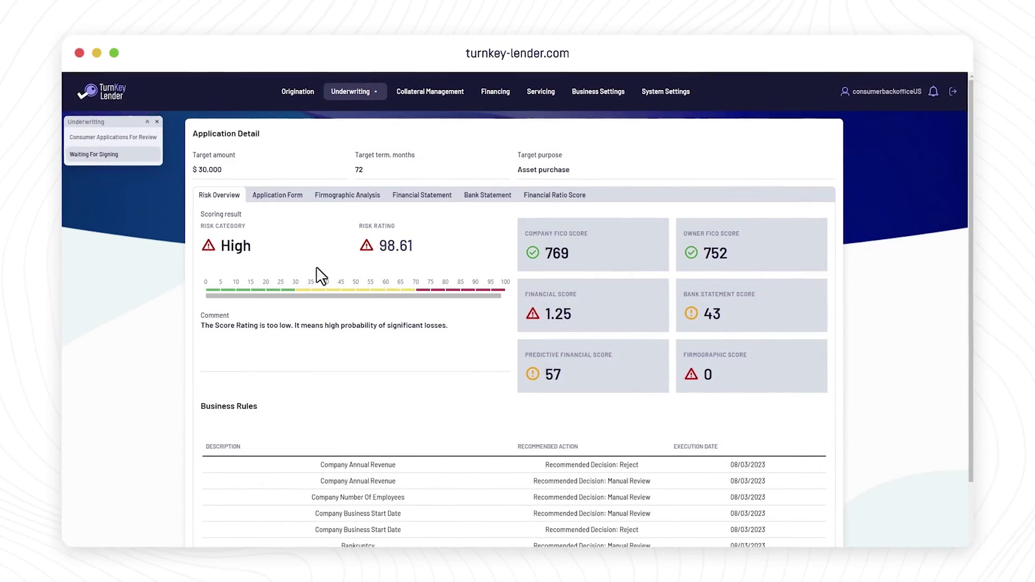
left_click(282, 199)
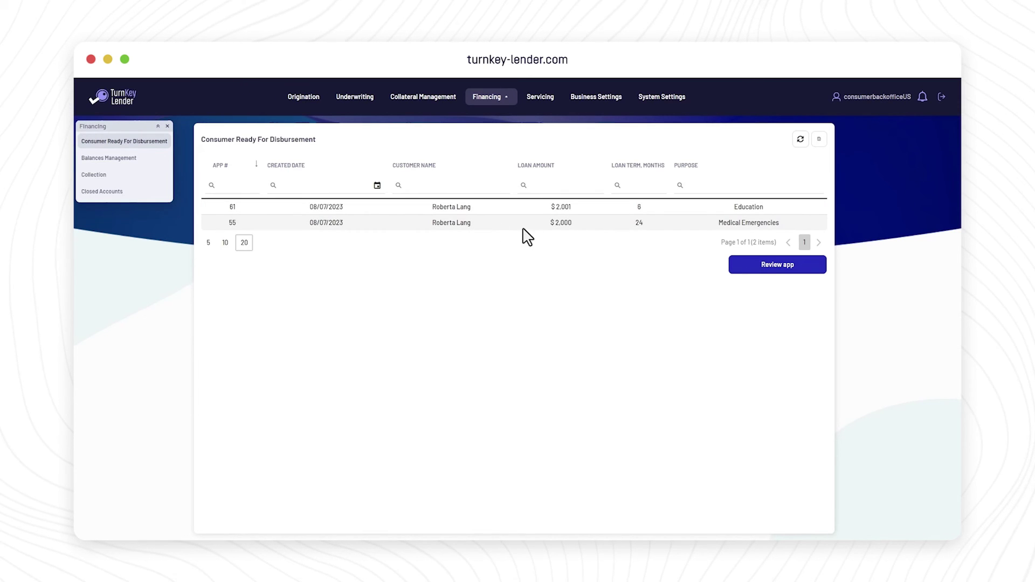
Open application 55, the $2,000 Medical Emergencies loan, and disburse it
left_click(772, 274)
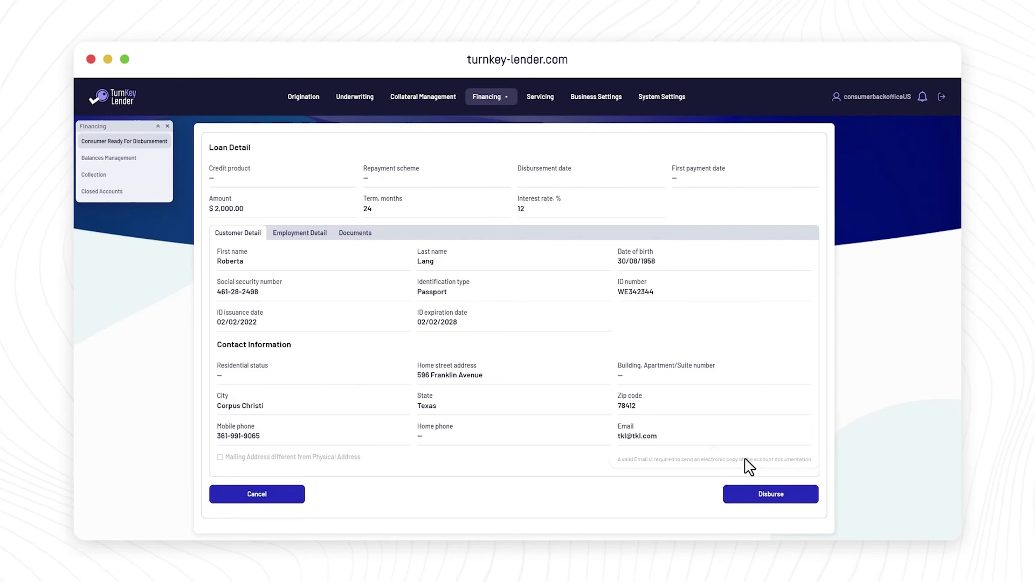
left_click(741, 497)
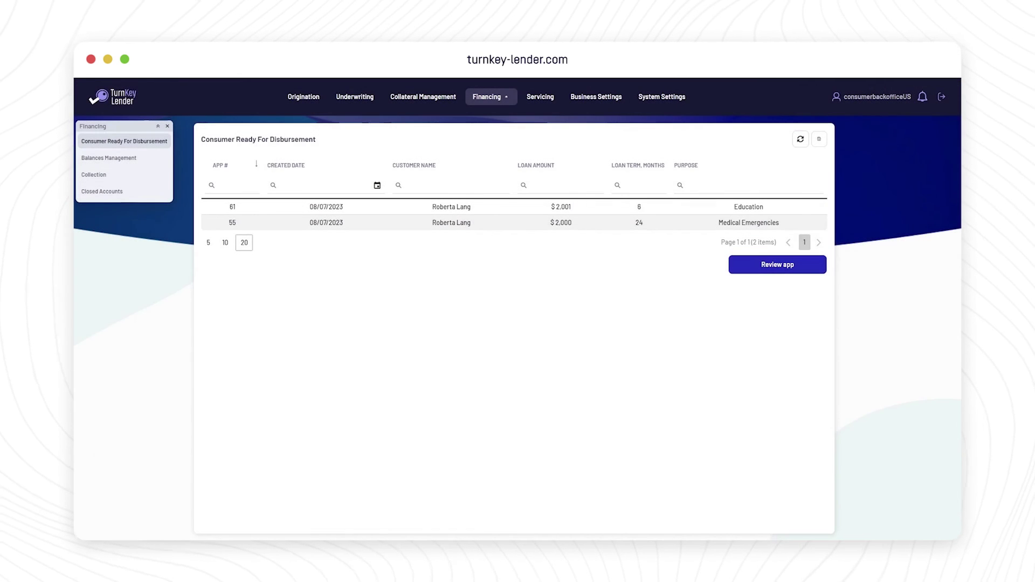